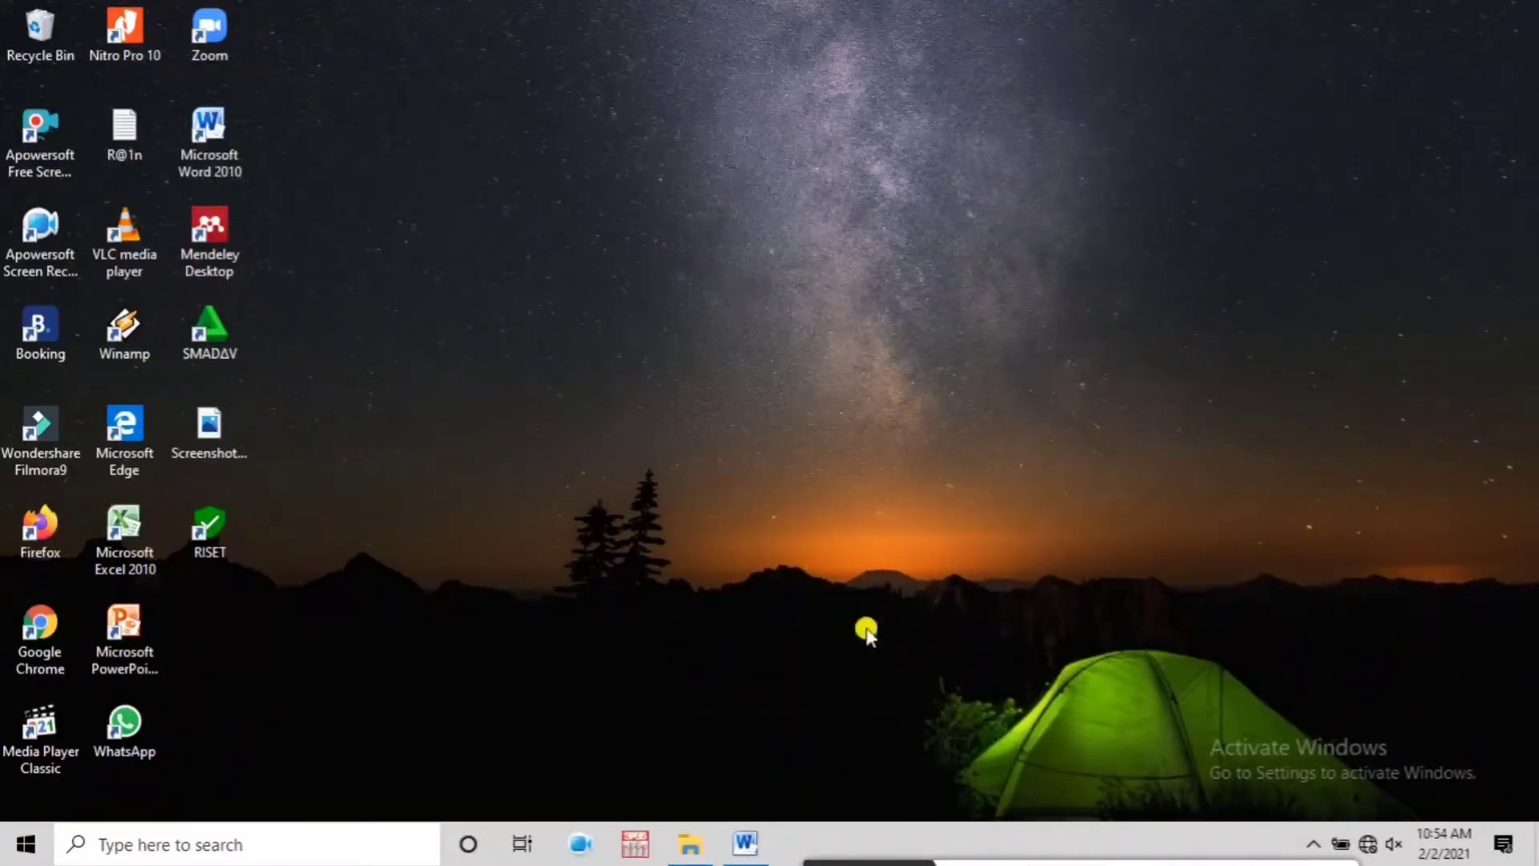
Restore the Word window showing the 'BAB I PENDAHULUAN' chapter document
click(745, 842)
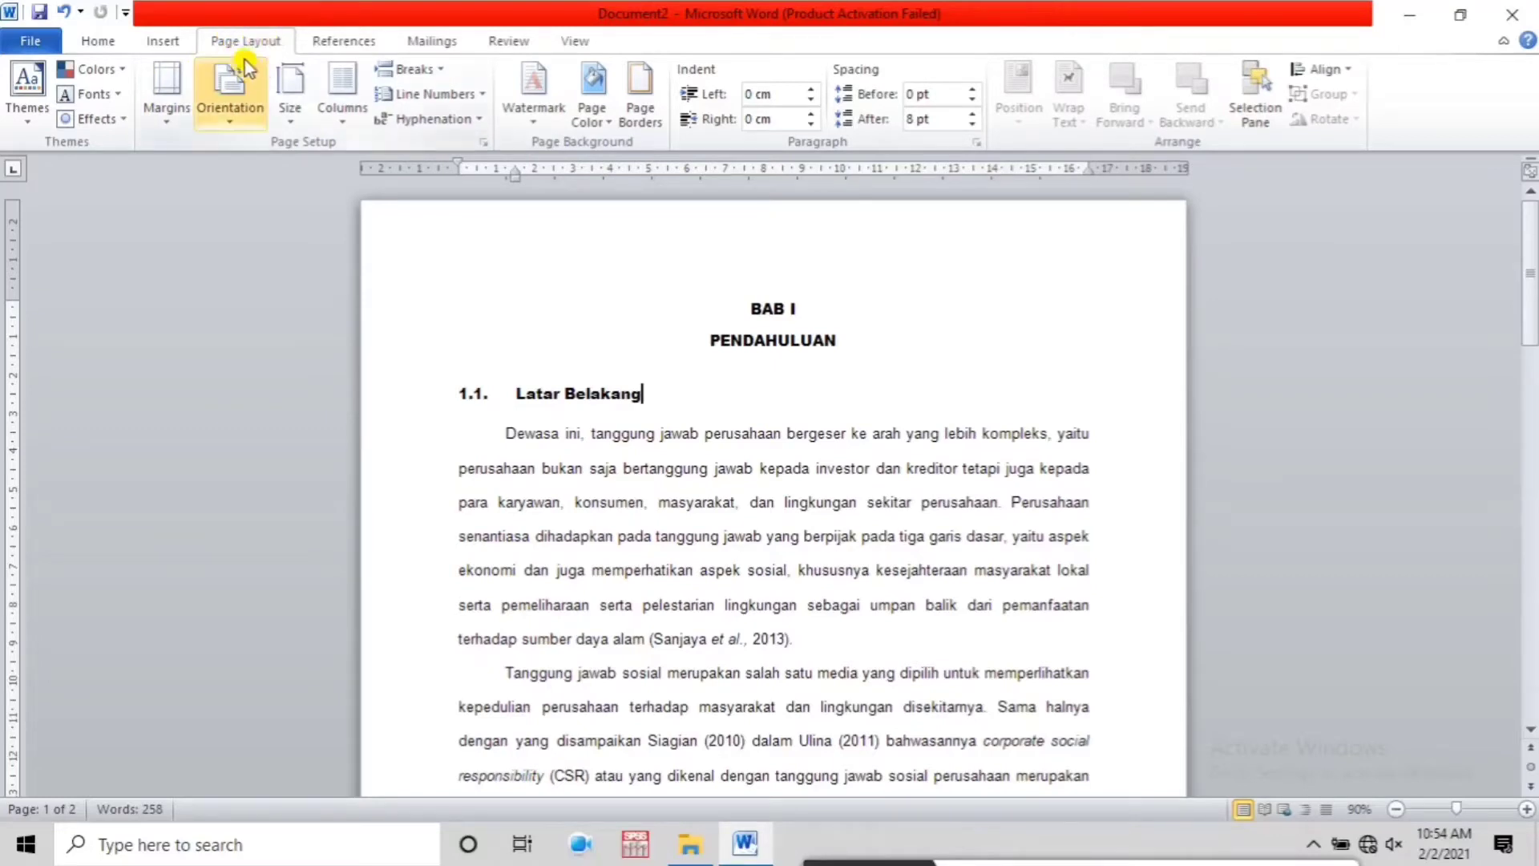
Show the Margins gallery of presets, including the last custom 3/4/4/3 cm setting
click(164, 120)
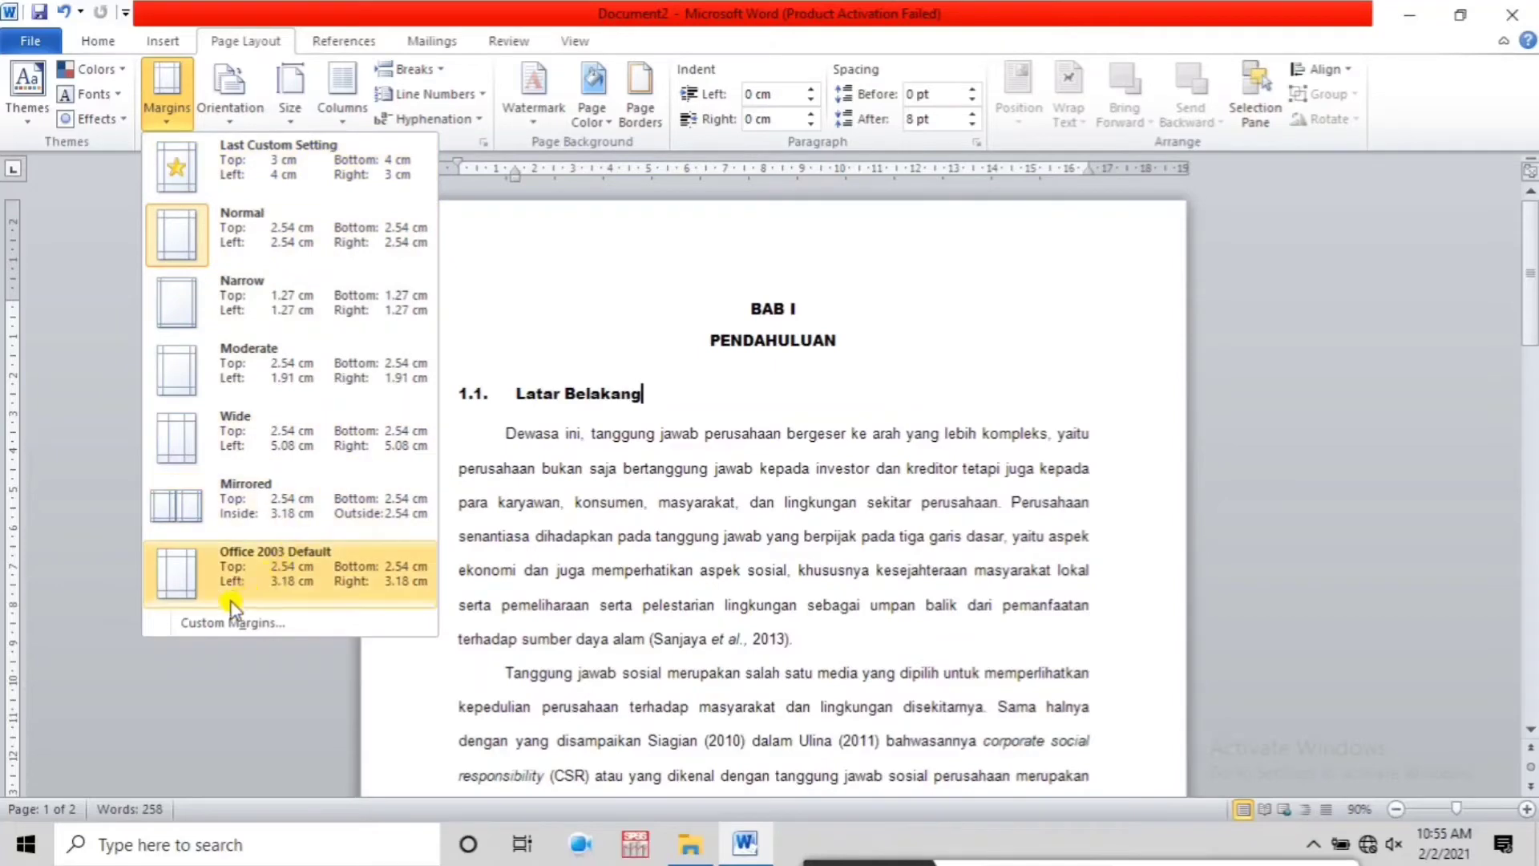
In Page Setup, enter margins Top 3, Left 4, Bottom 4 and Right 3 cm
click(214, 623)
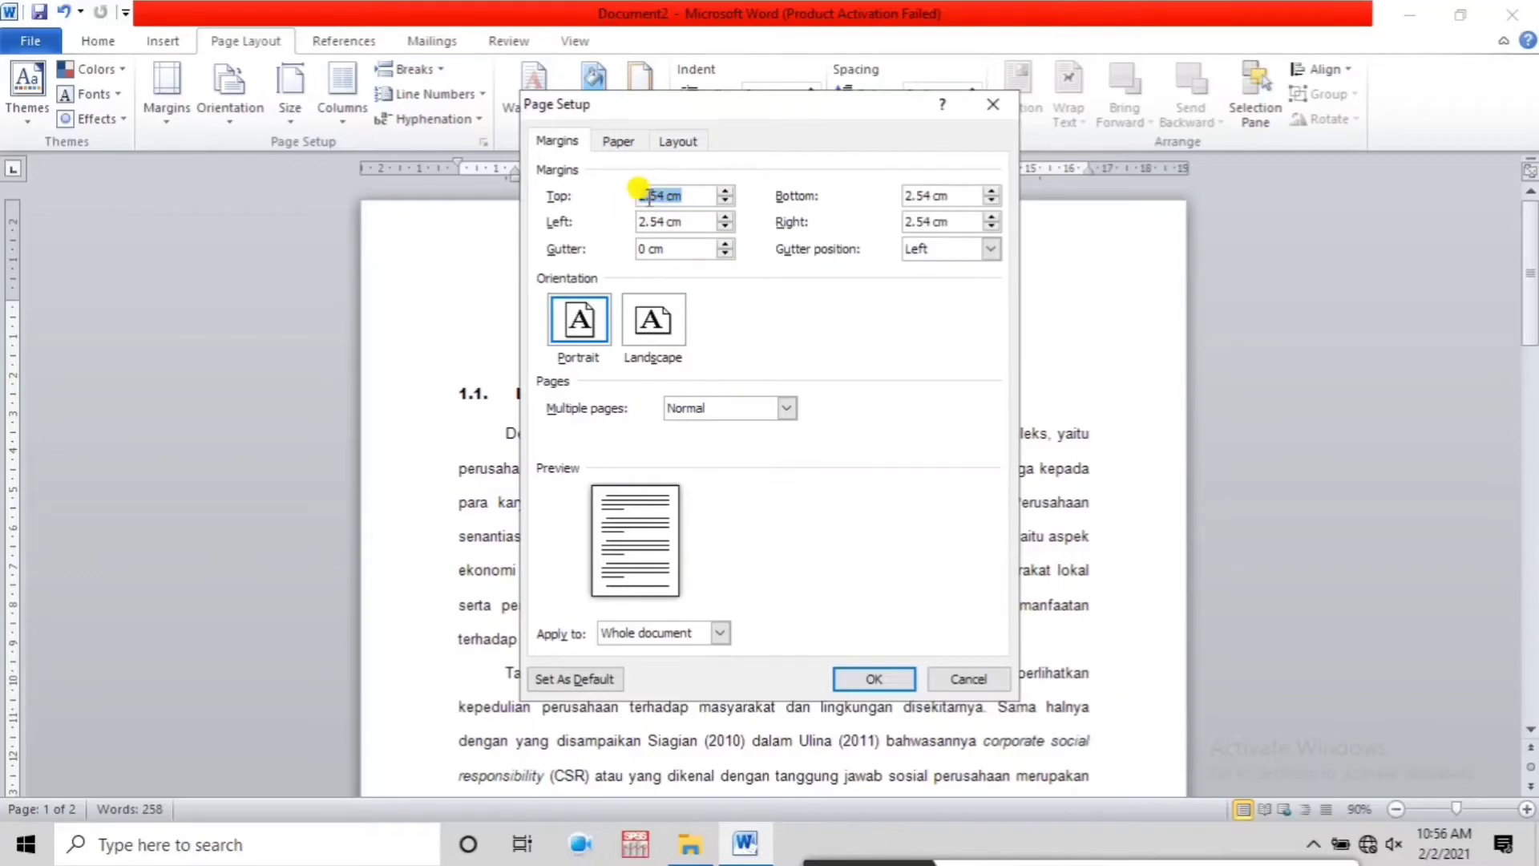
drag(664, 194, 616, 207)
text(3)
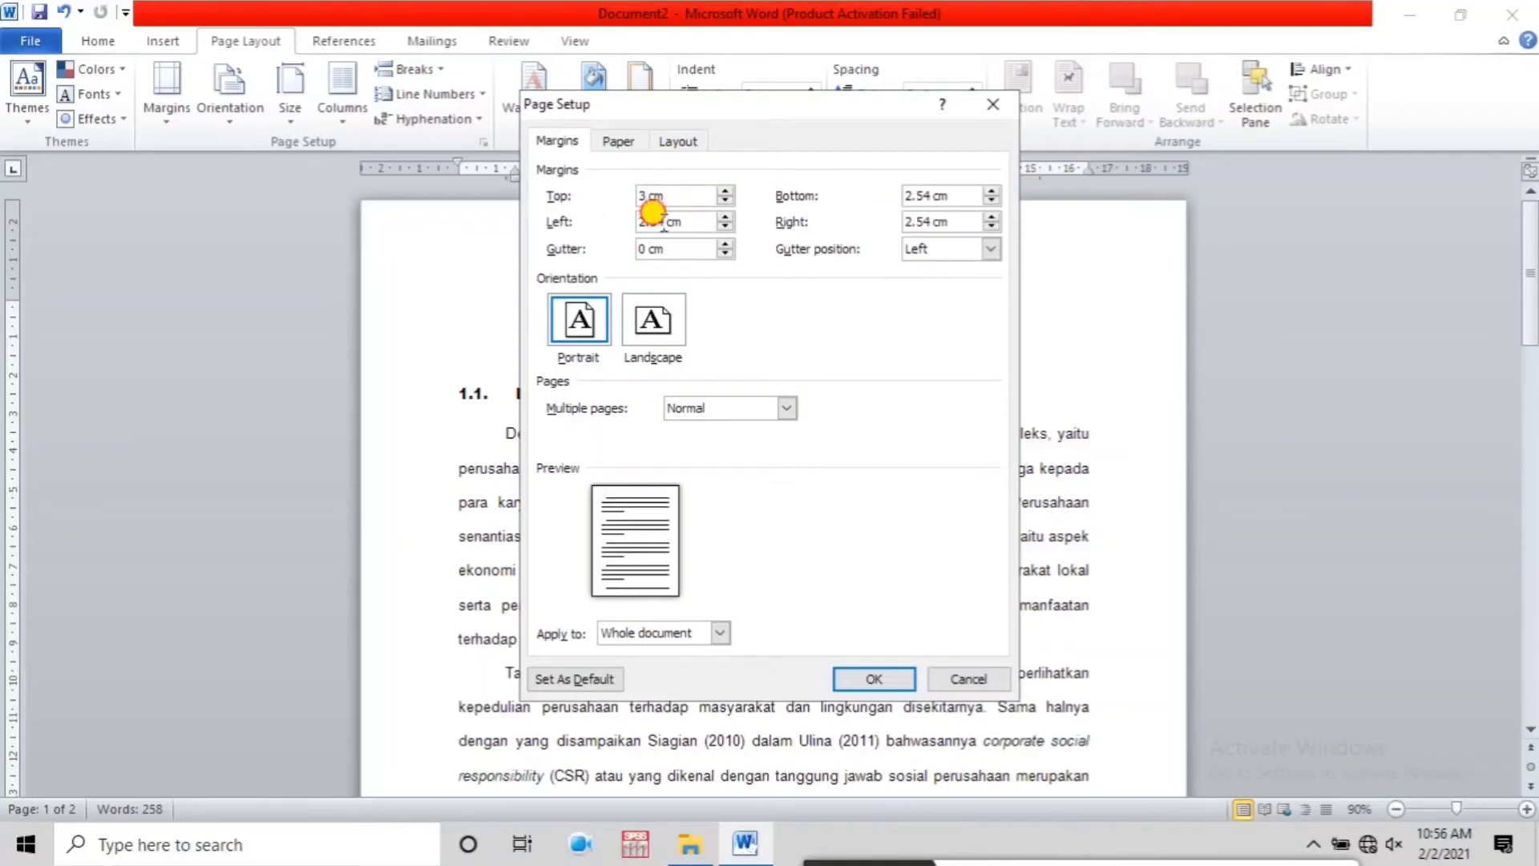
drag(666, 221, 609, 225)
text(4)
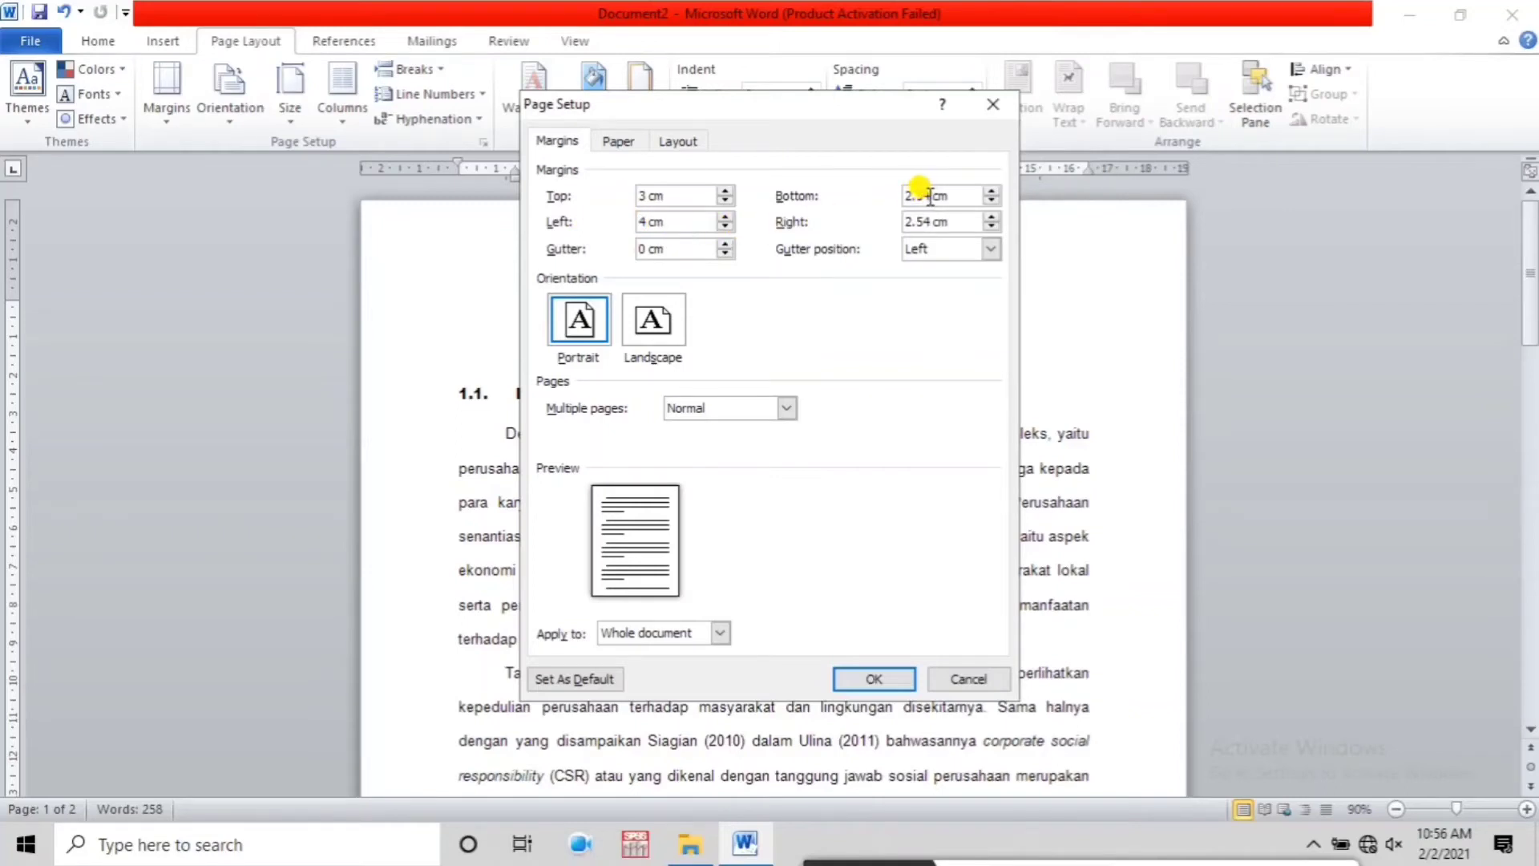
drag(929, 196, 896, 207)
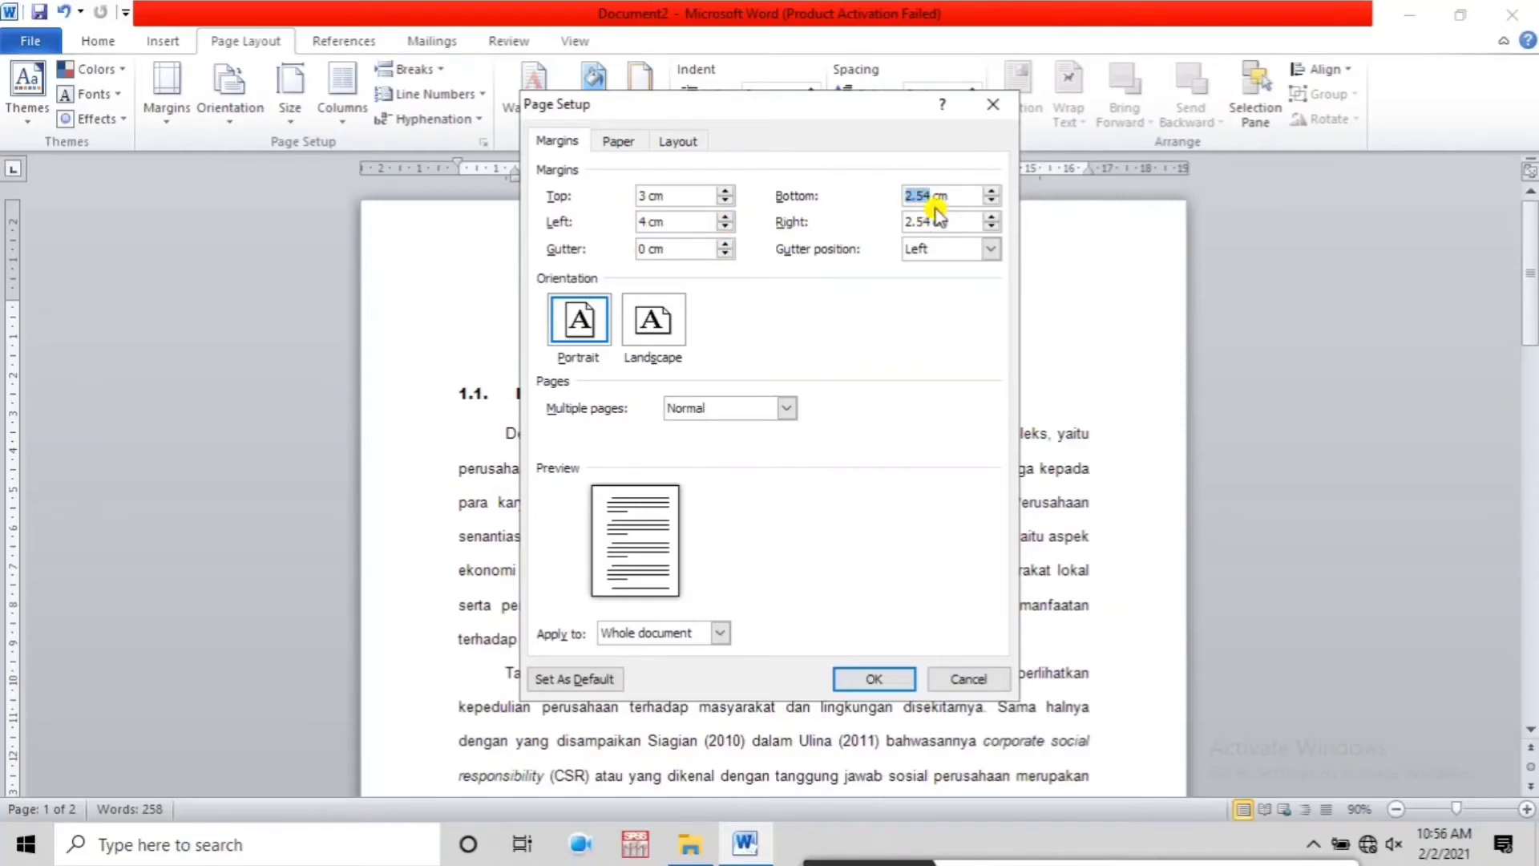
text(4)
drag(930, 220, 878, 220)
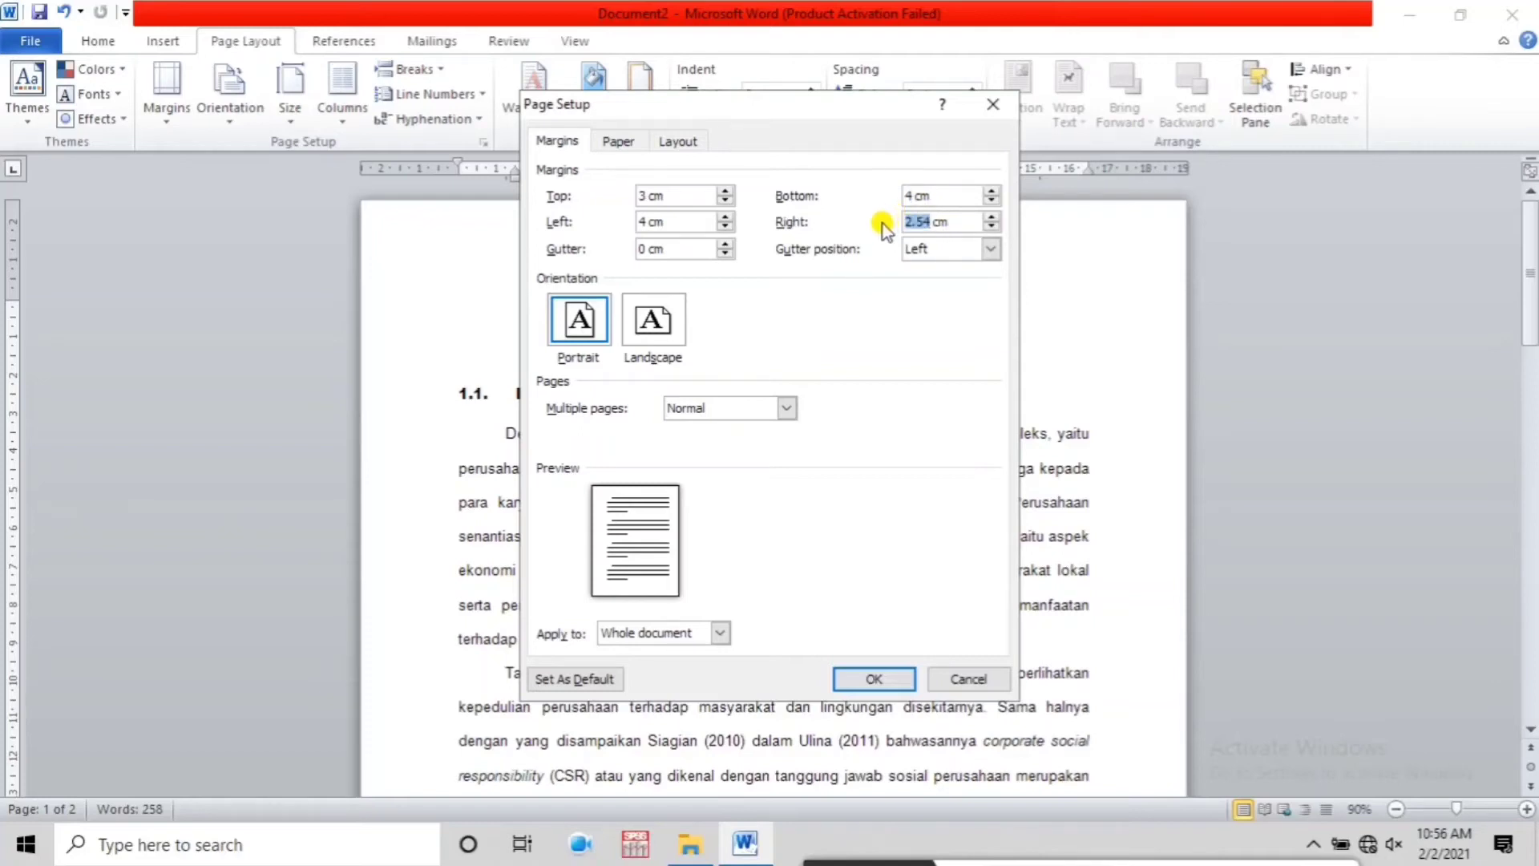
text(3)
Confirm the 3/4/4/3 cm margins and scroll through both pages to check the reflowed text
click(865, 682)
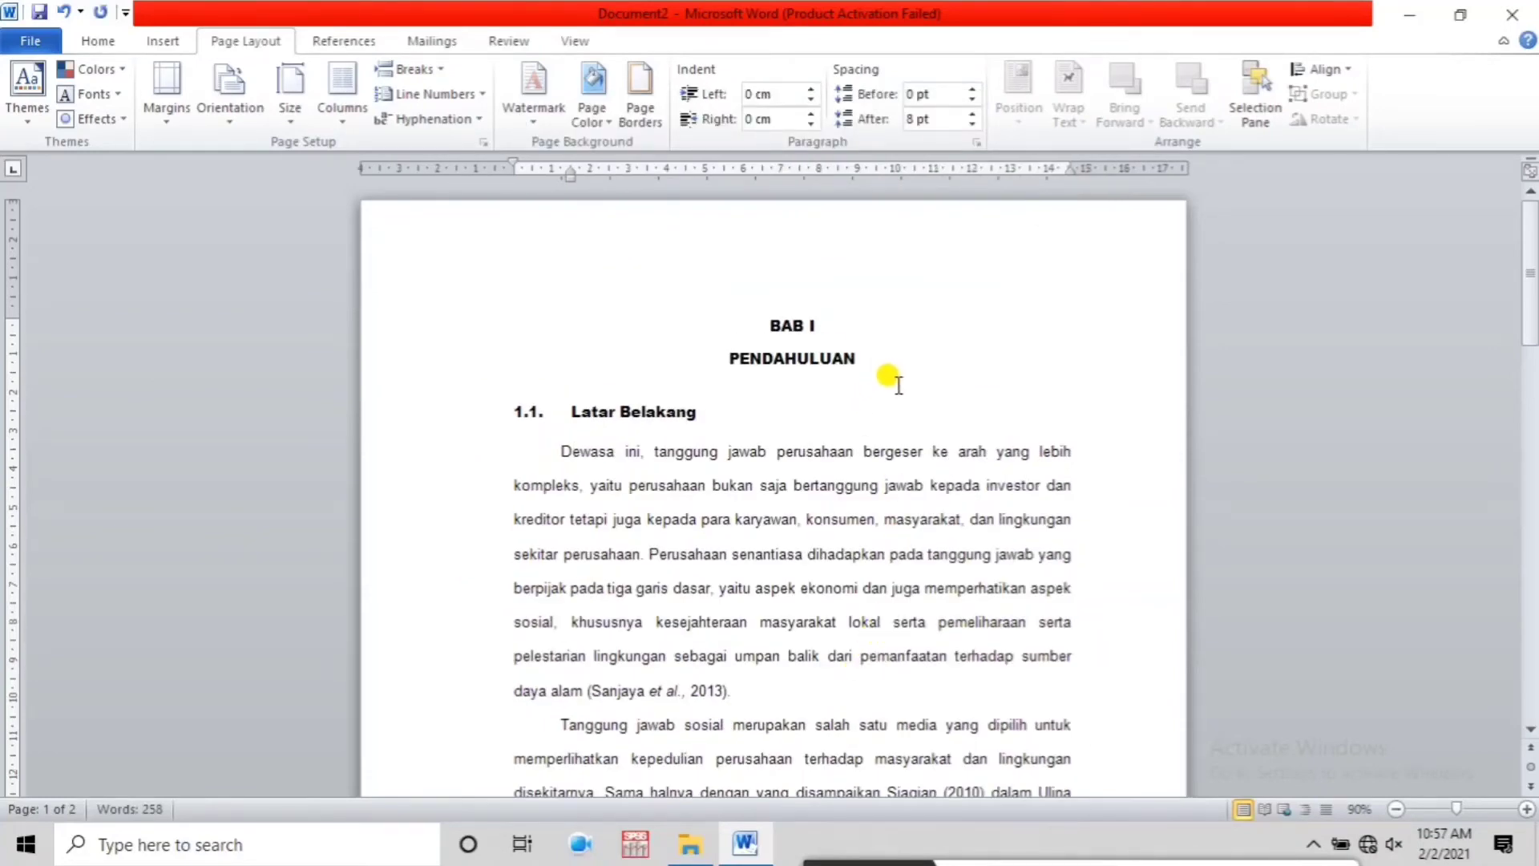
scroll(896, 393, down, 3)
ctrl+scroll(901, 389, down, 1)
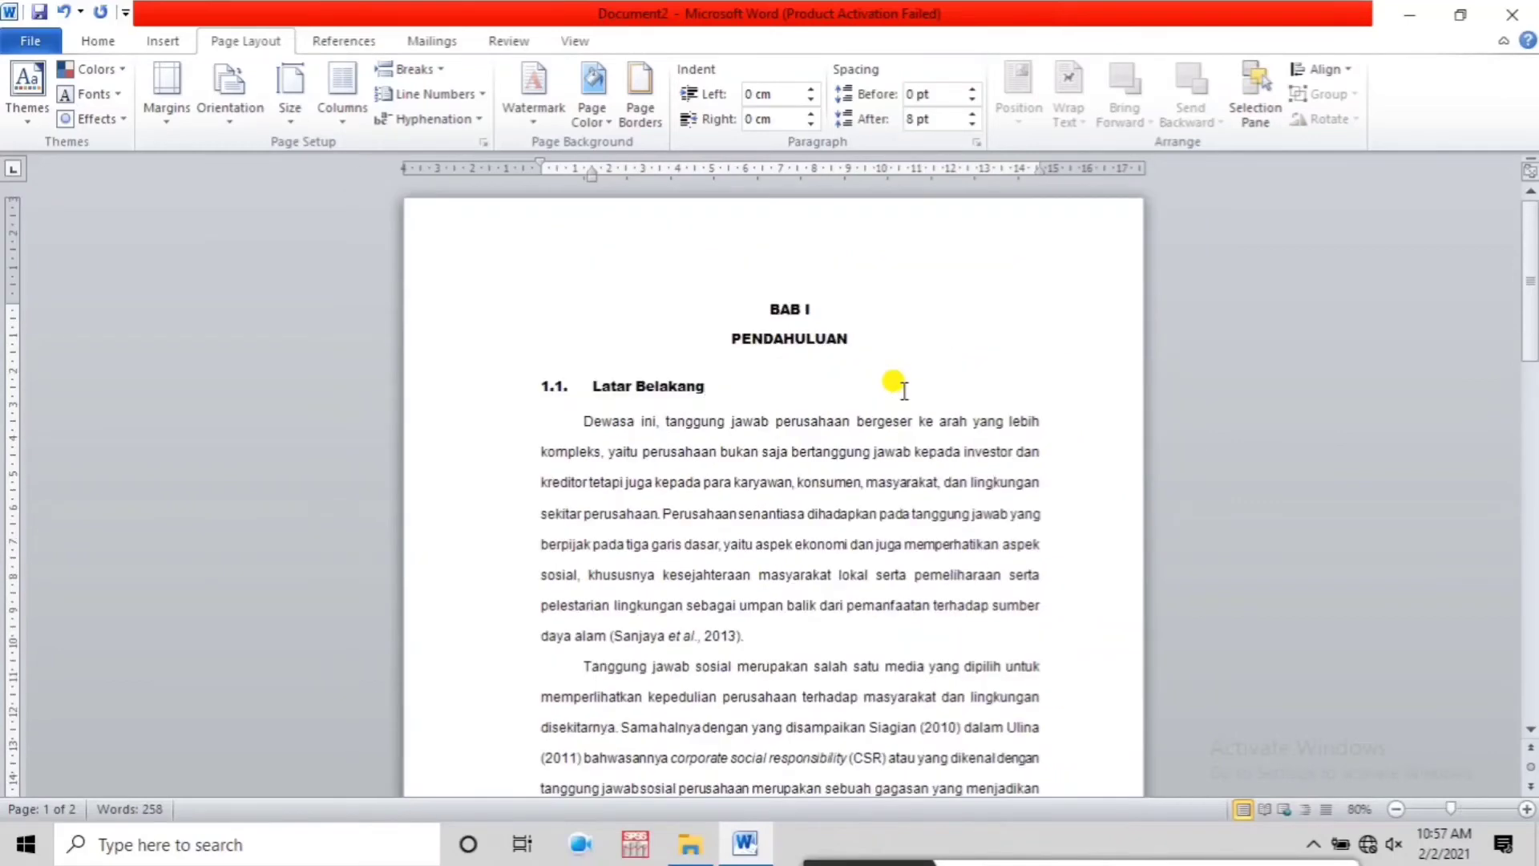
scroll(898, 393, down, 2)
scroll(900, 389, down, 1)
scroll(890, 404, down, 1)
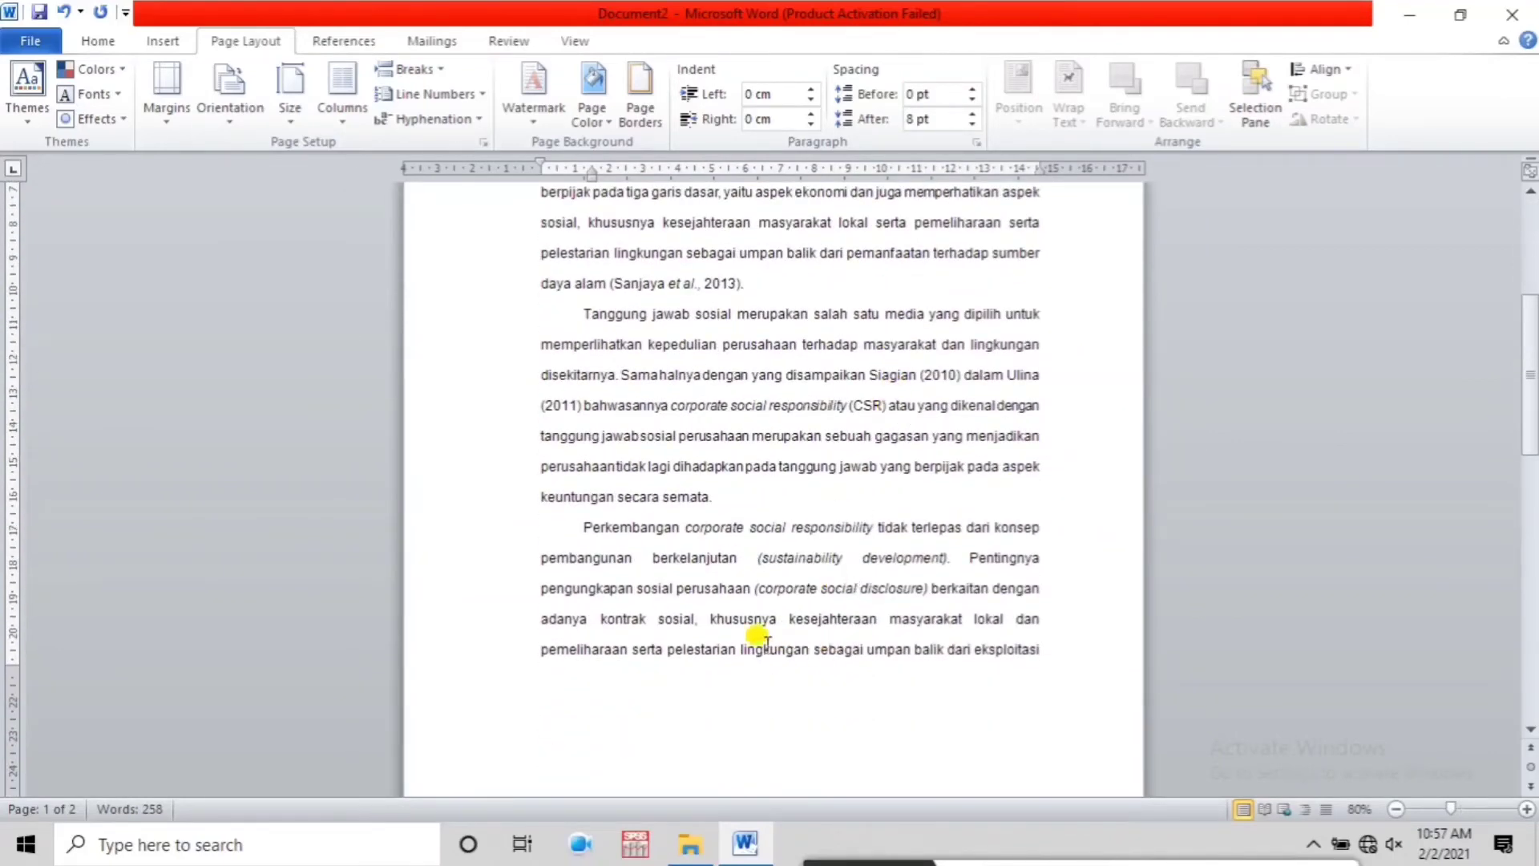
scroll(834, 561, down, 1)
scroll(862, 545, down, 3)
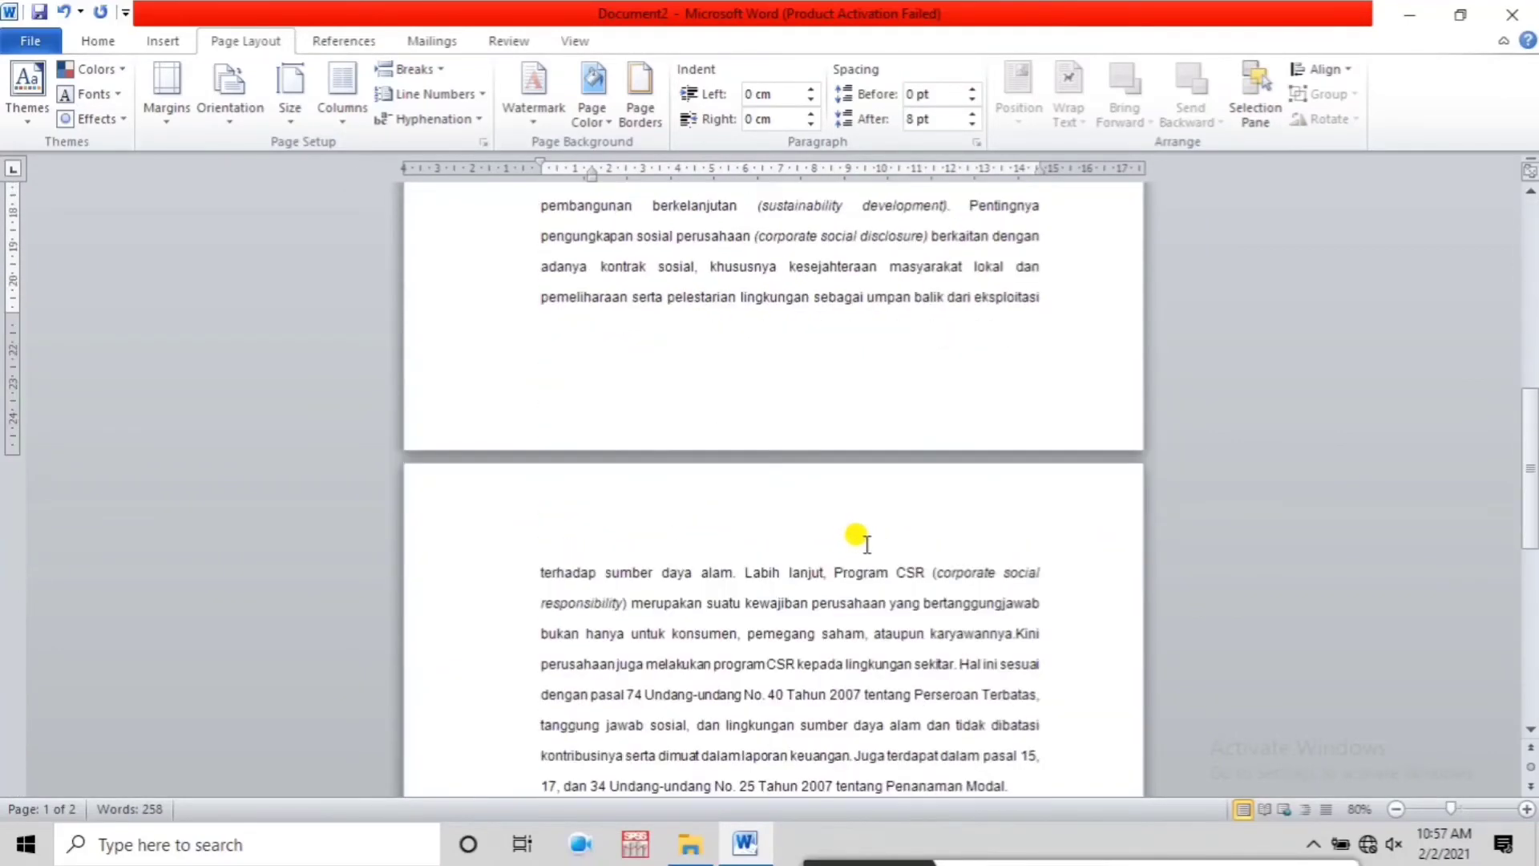
scroll(866, 544, down, 3)
scroll(890, 513, up, 6)
scroll(914, 500, up, 3)
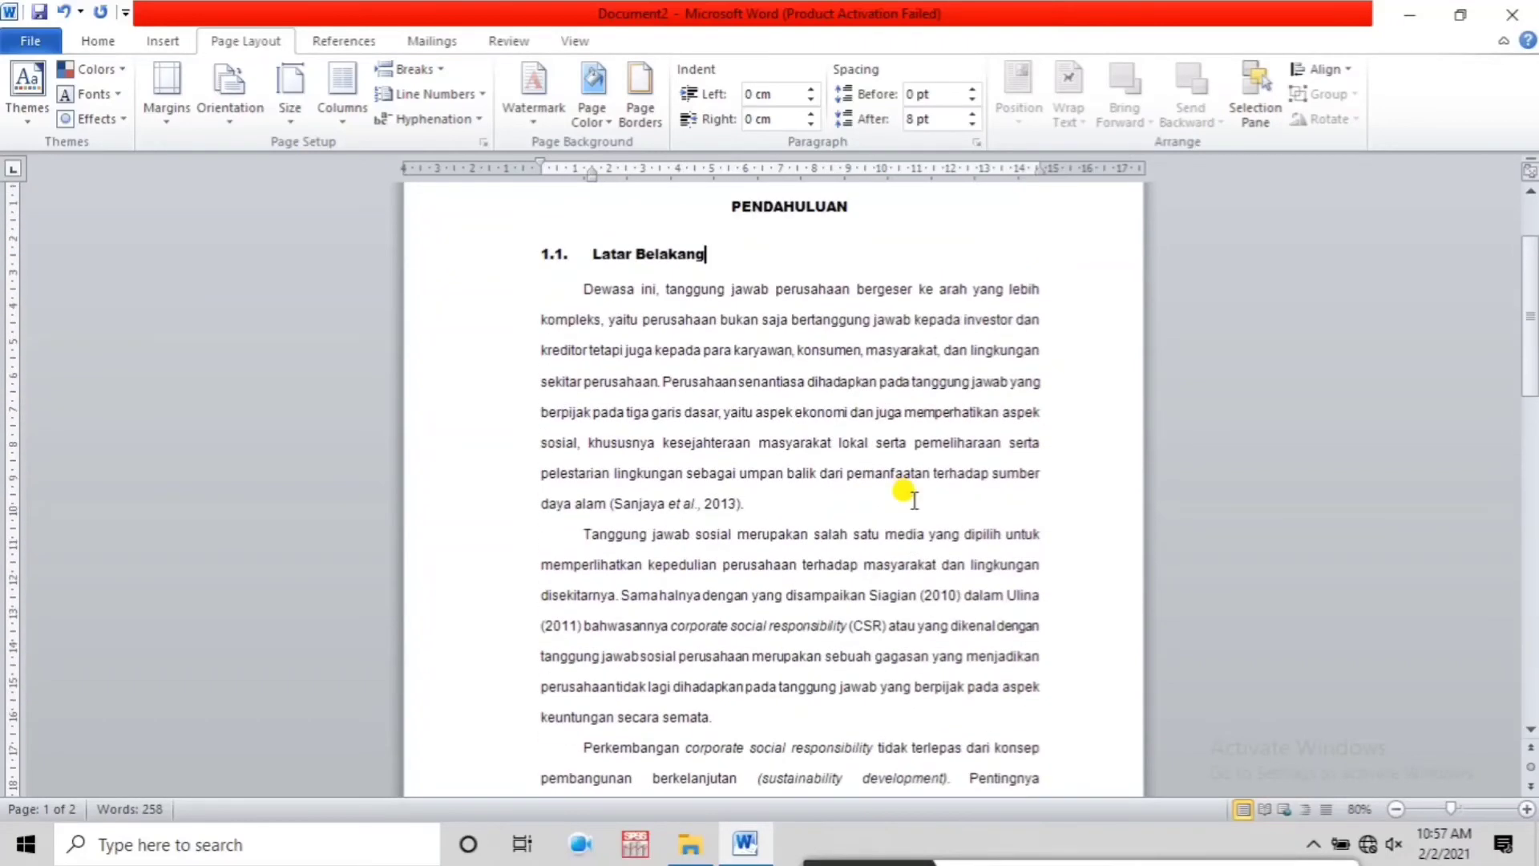
scroll(904, 481, up, 1)
scroll(899, 457, up, 1)
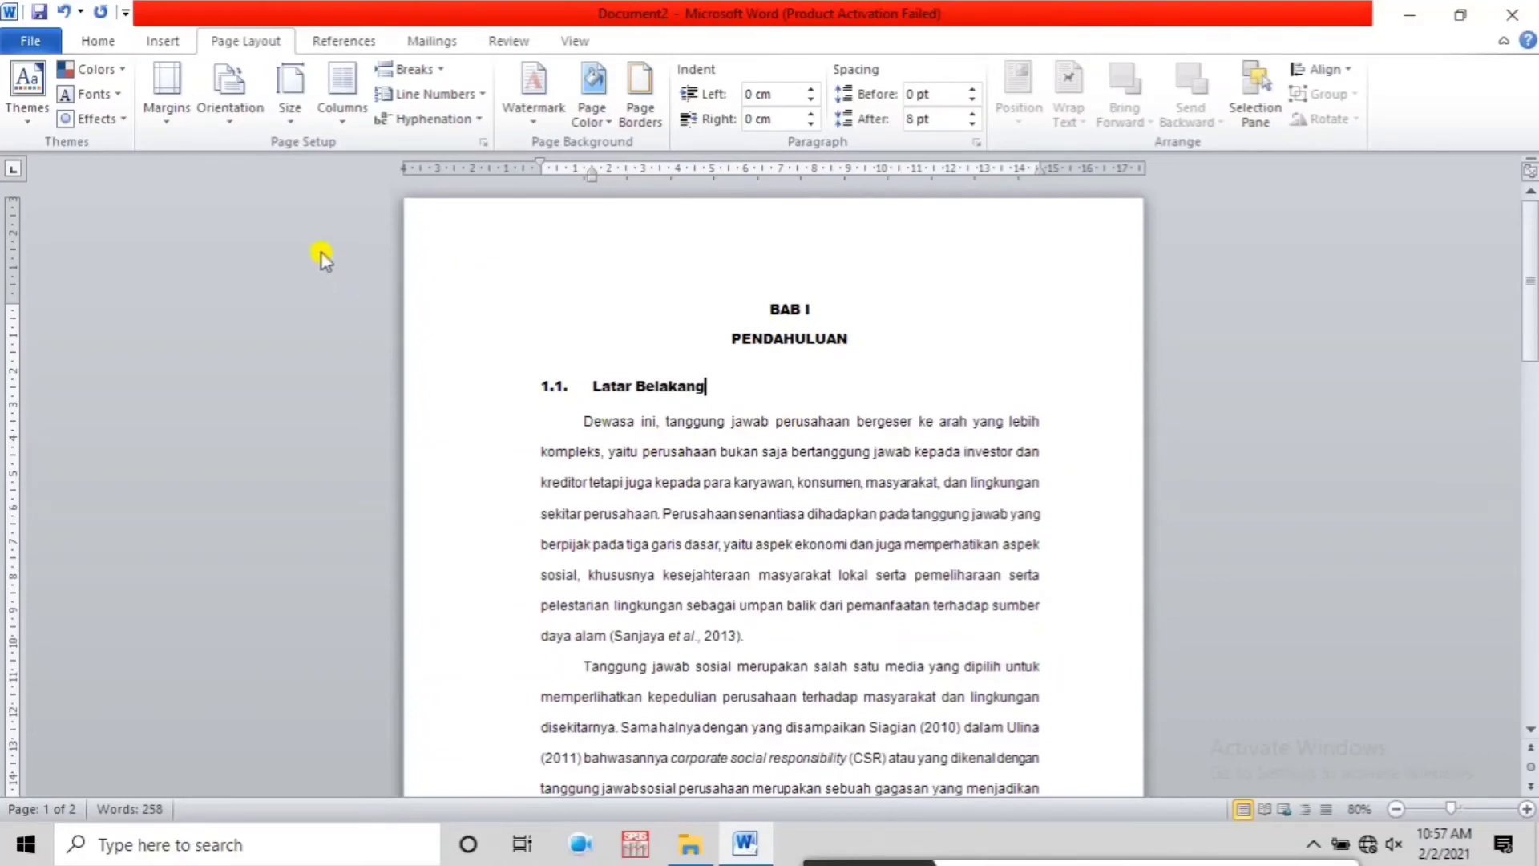
Set the paper size to A4 (21 cm x 29.7 cm) and check both pages
click(290, 116)
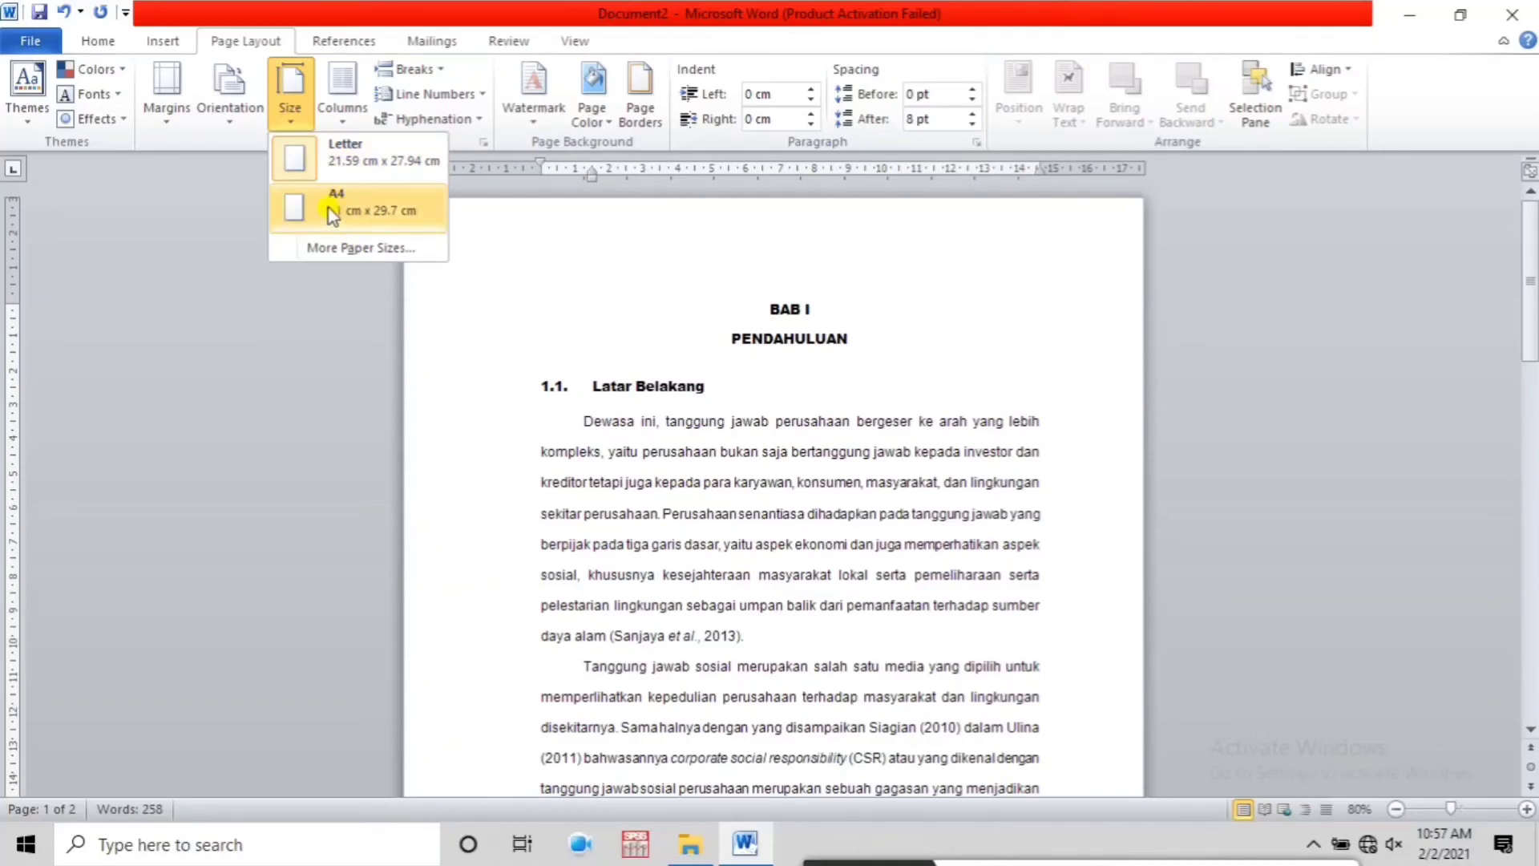
click(332, 211)
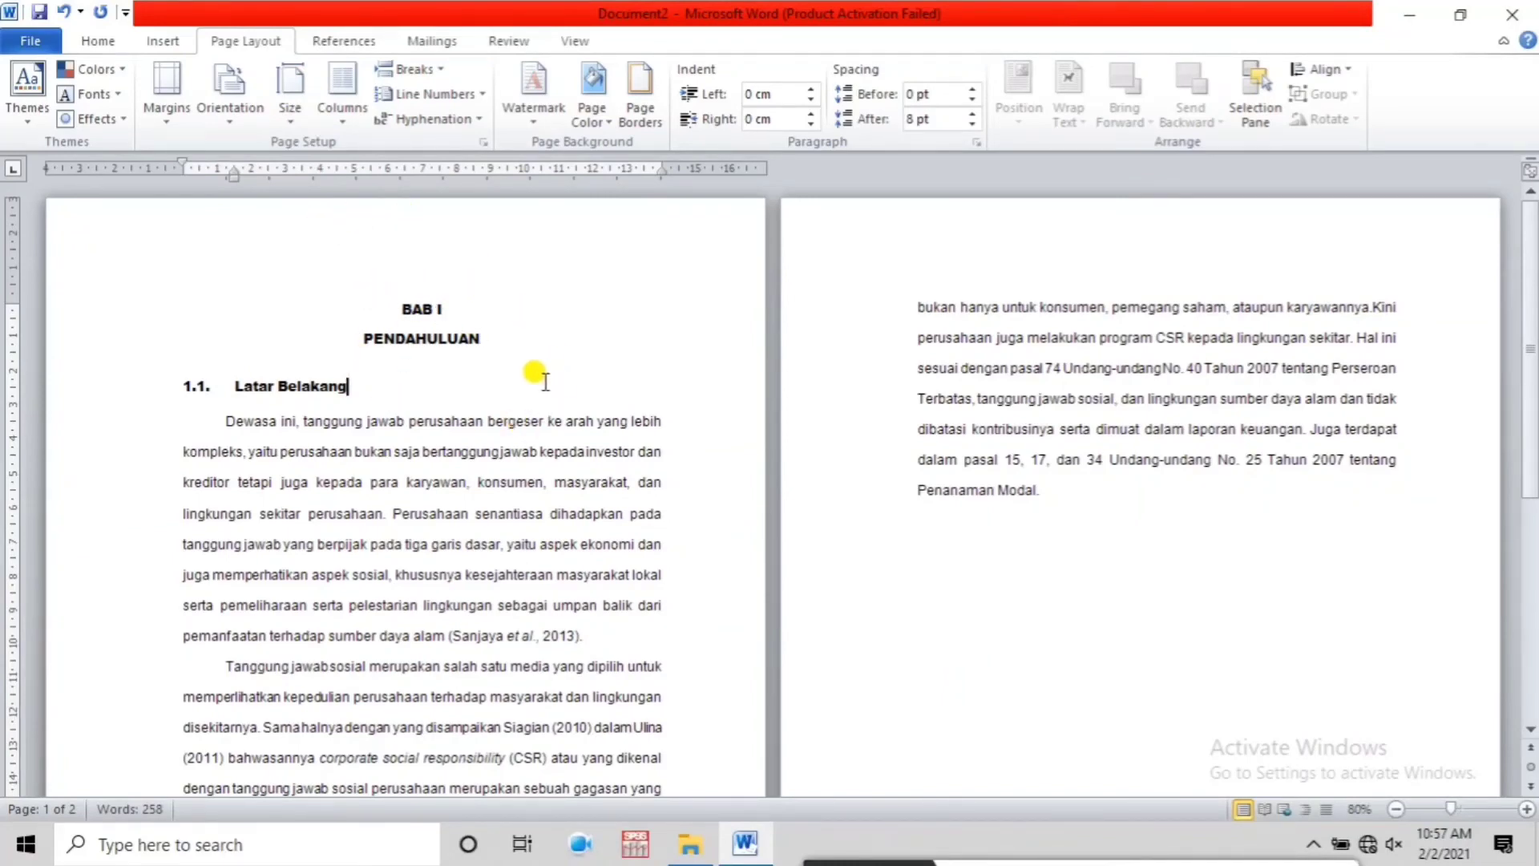
scroll(569, 497, down, 3)
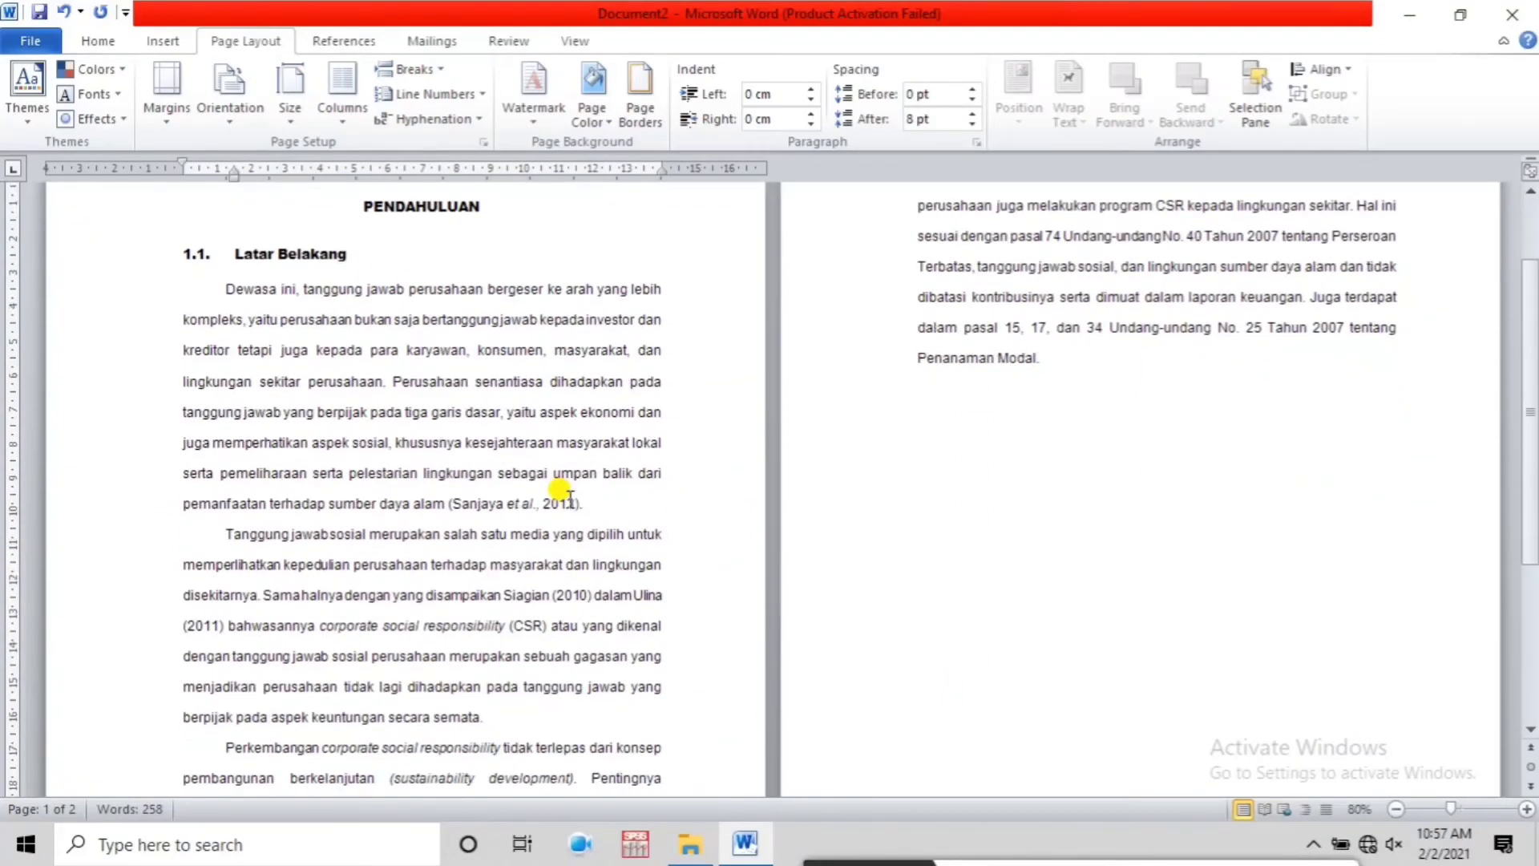
scroll(561, 490, down, 2)
scroll(564, 484, up, 2)
scroll(462, 320, up, 3)
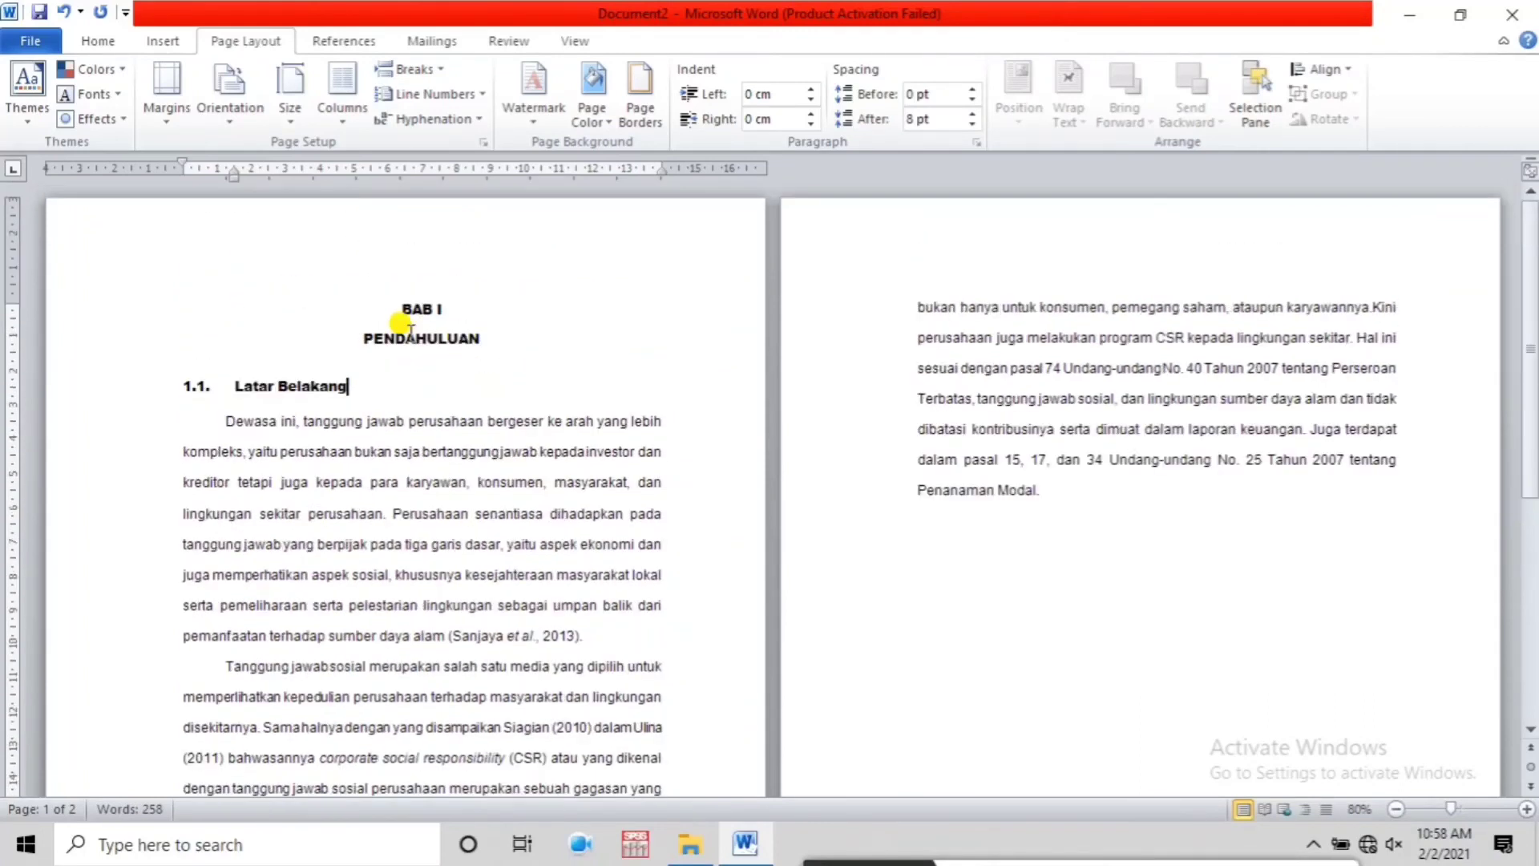